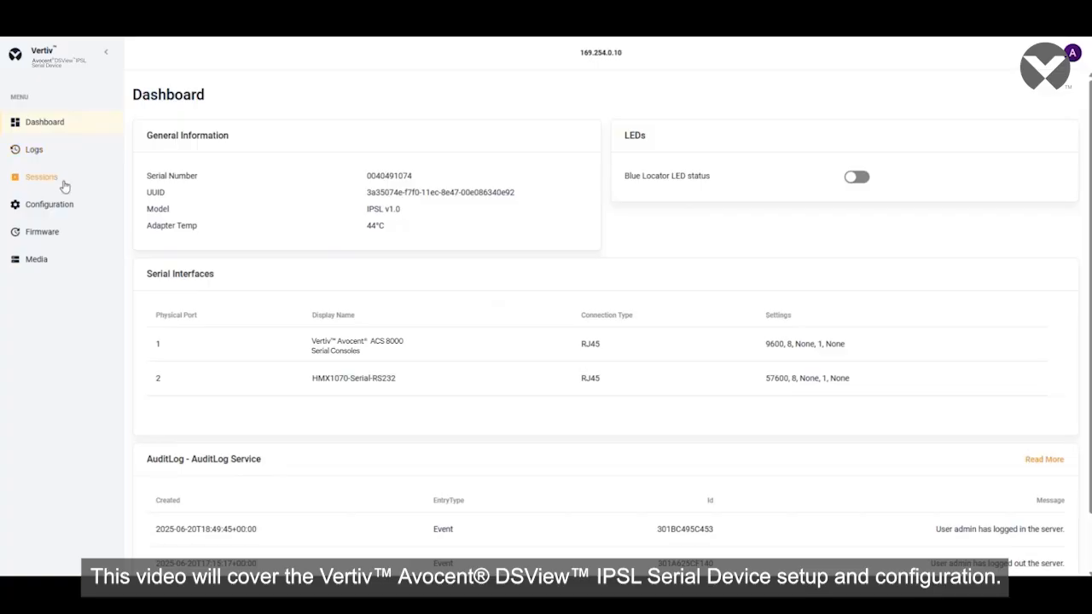
Step: Open the device's network configuration and review the settings of the usb0 and eth0 interfaces
left_click(63, 213)
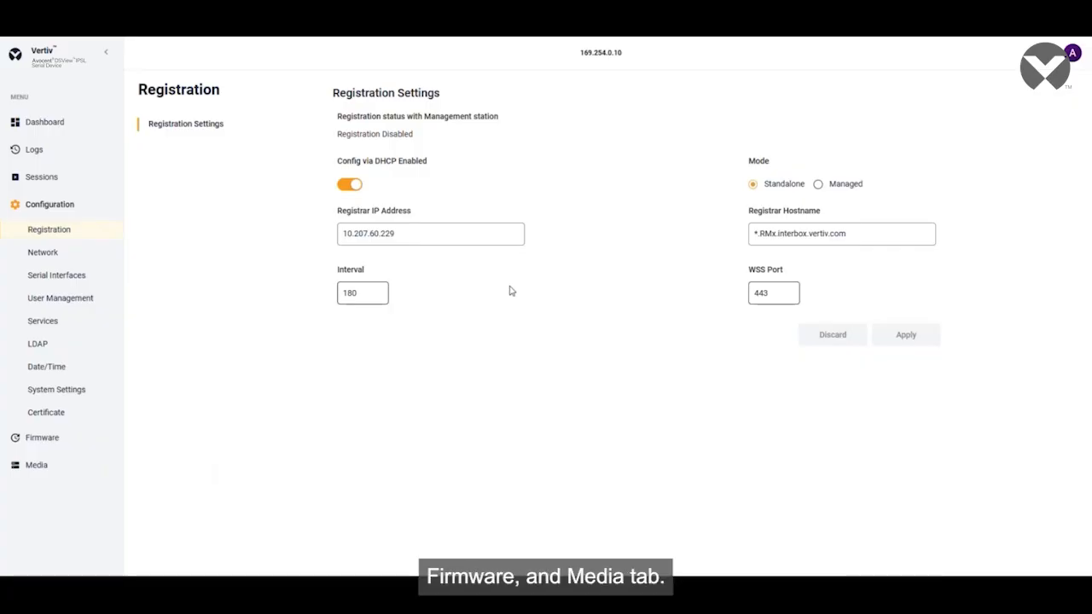
left_click(63, 253)
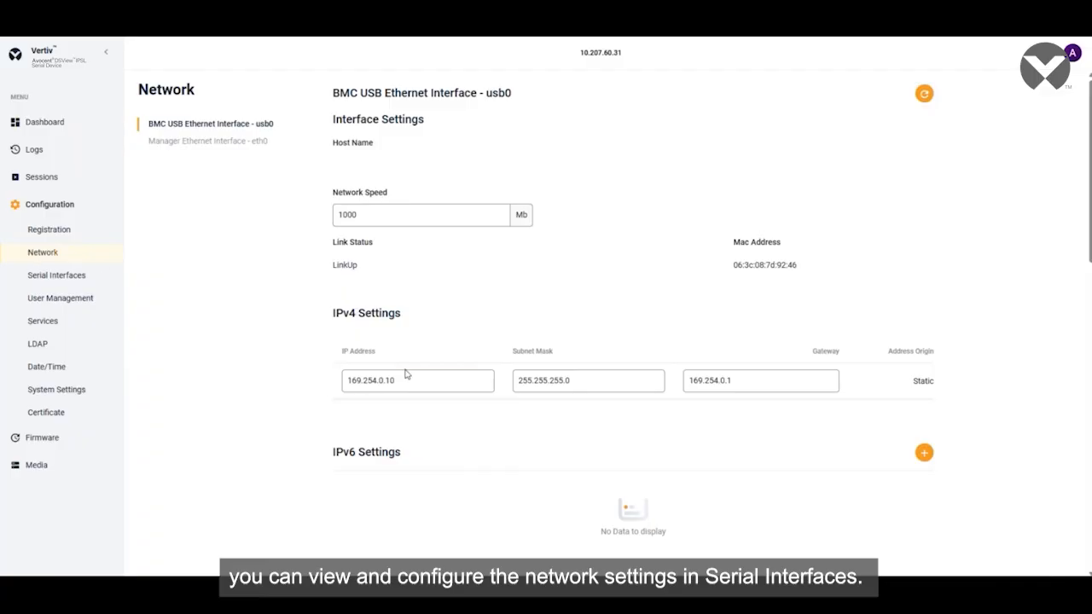
scroll(447, 378, "down", 4)
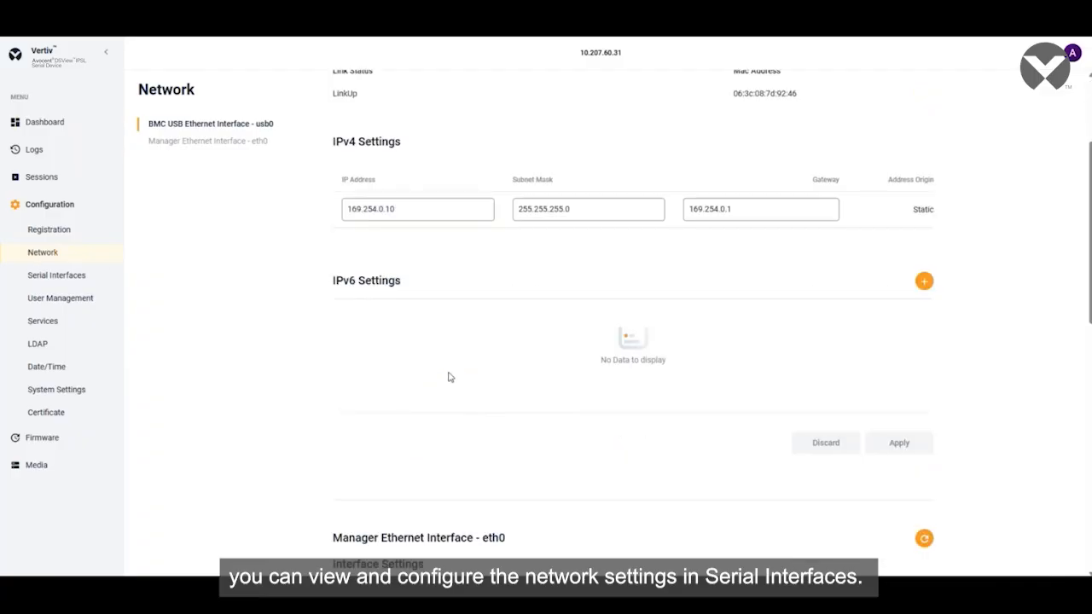
scroll(449, 375, "up", 4)
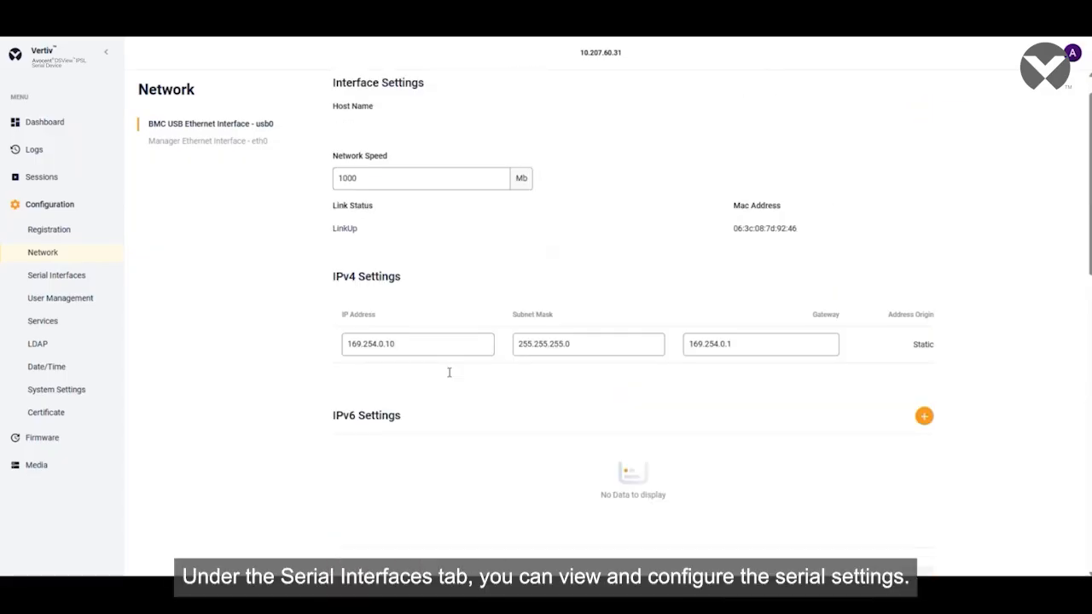
scroll(449, 373, "down", 4)
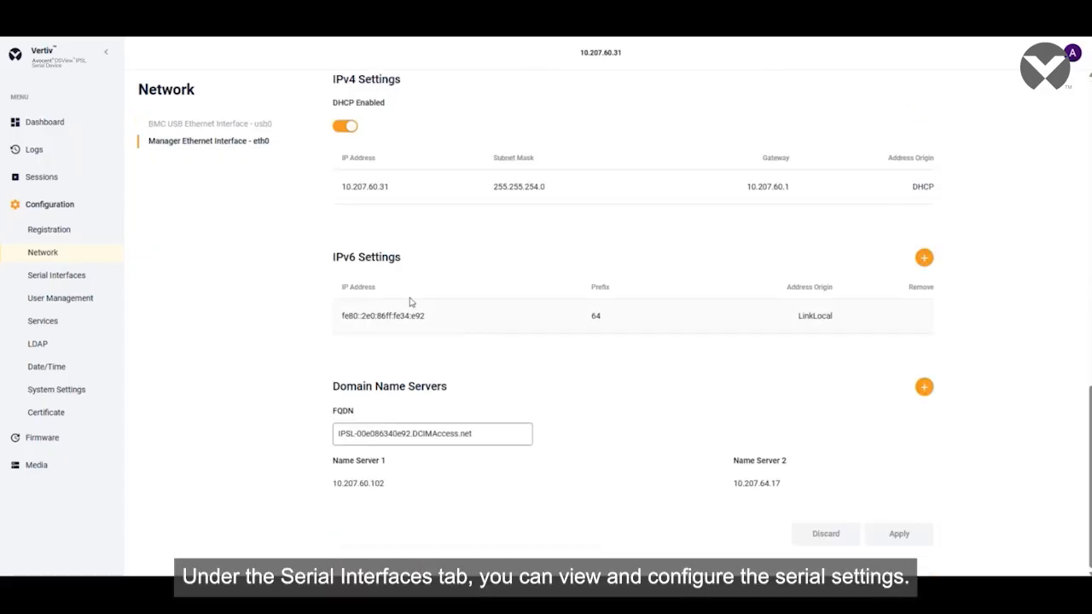
Step: Review the interface settings of serial interfaces ttyEcho-1 and ttyEcho2-2
left_click(54, 280)
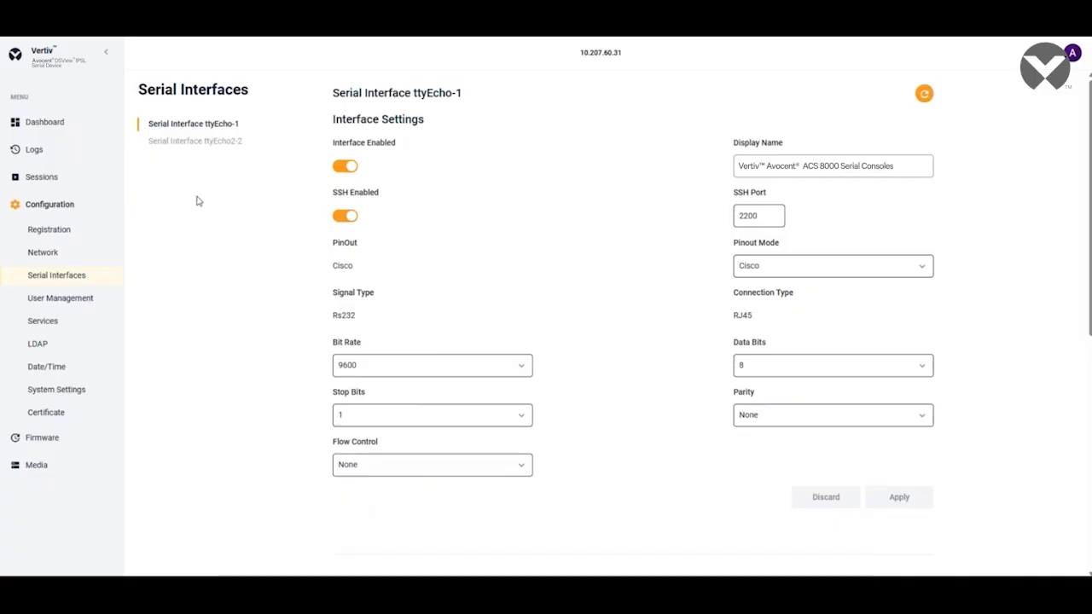
left_click(215, 143)
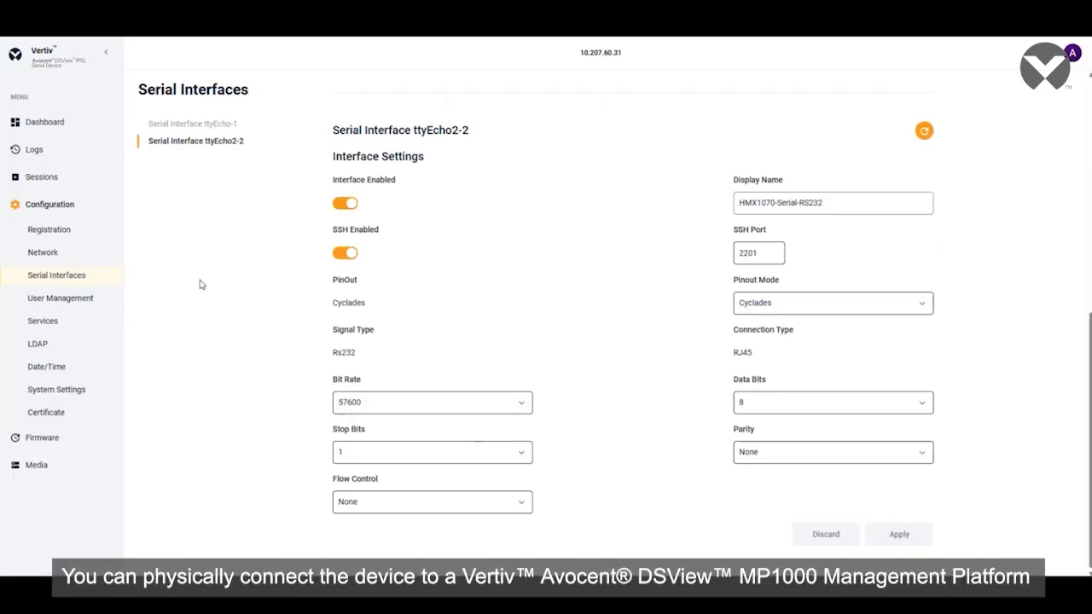
Step: Change the device's registration mode to Managed and apply the setting
left_click(51, 229)
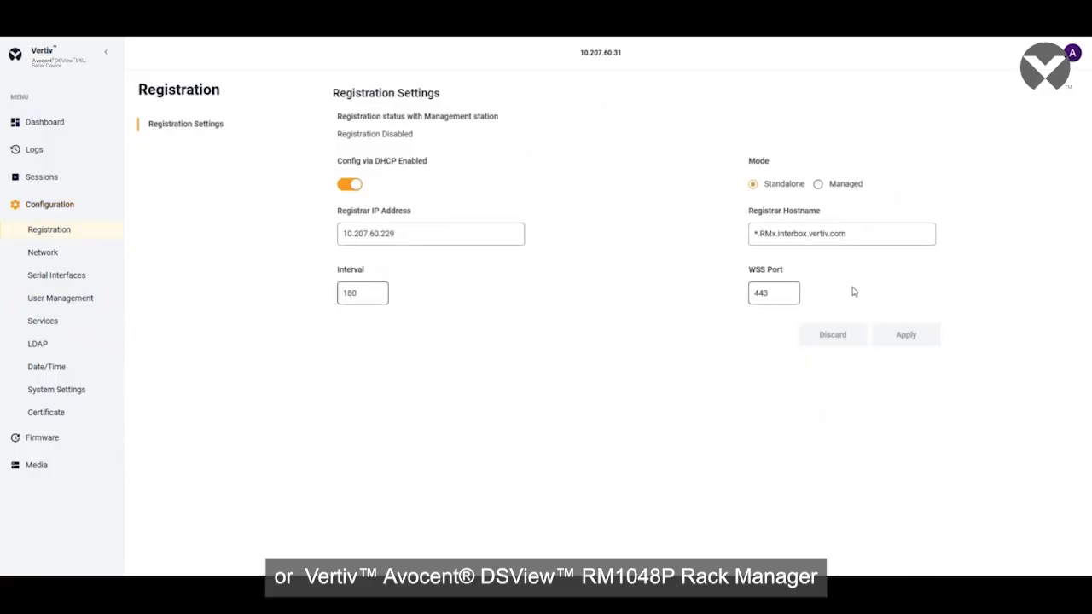
left_click(818, 187)
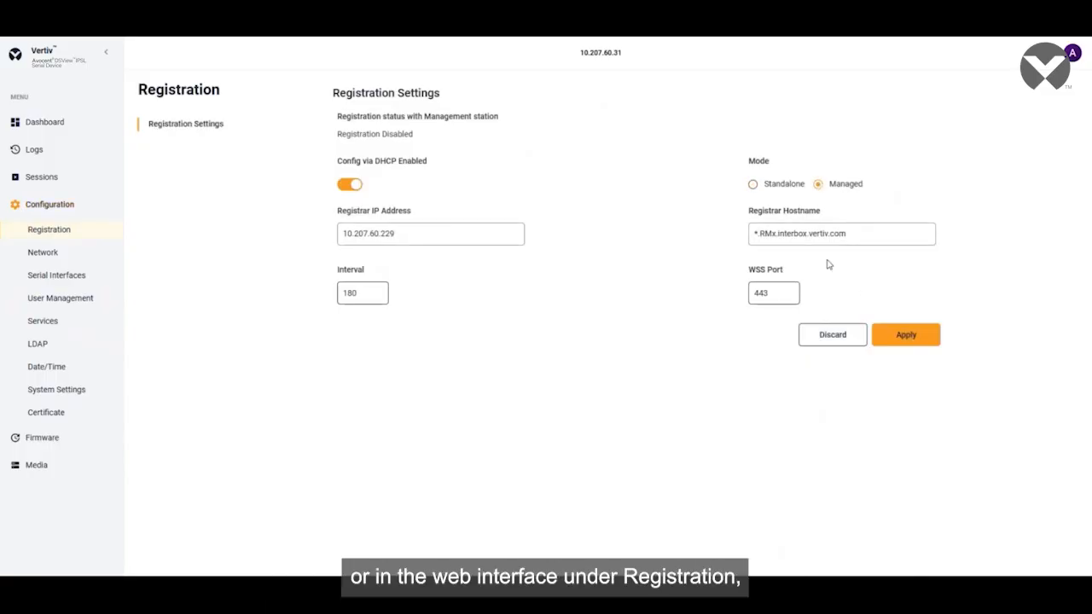
left_click(902, 336)
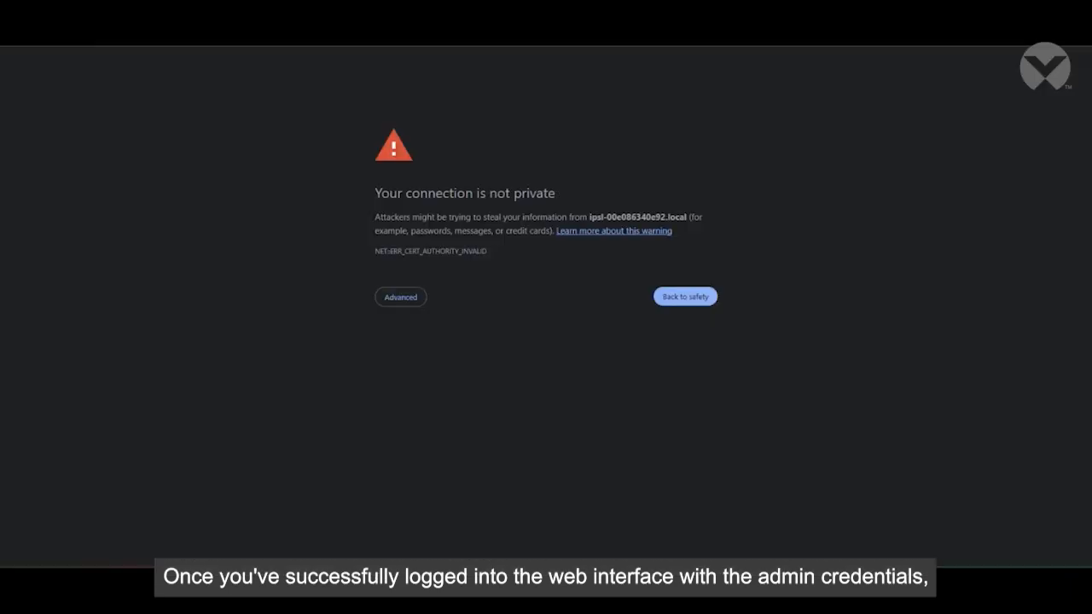
Step: Proceed past the browser's privacy warning, log in to the IPSL Serial Device as admin with the account password, and dismiss the password alert
left_click(406, 300)
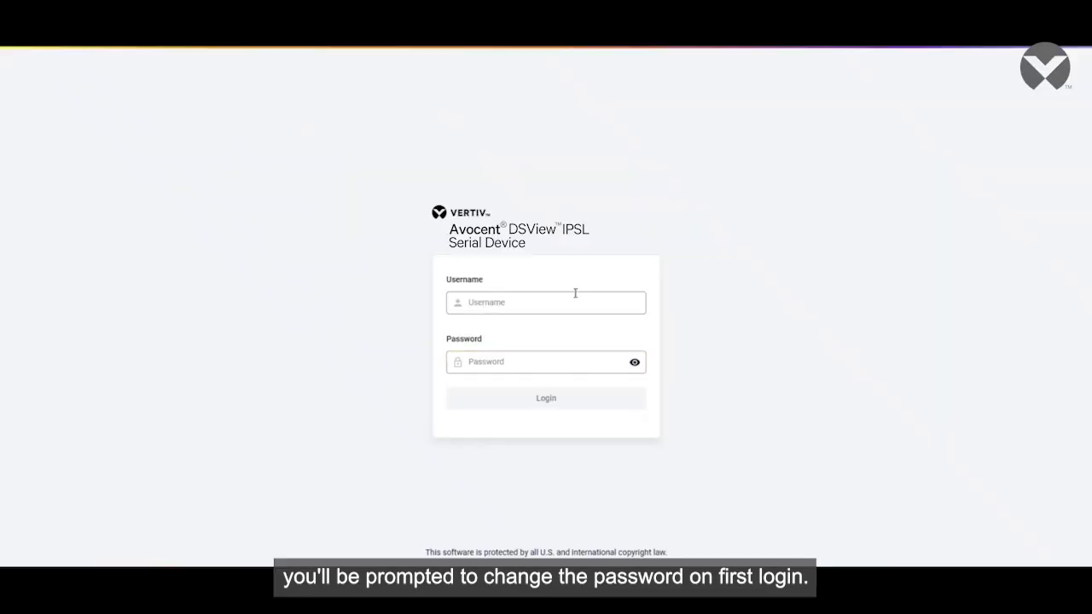
left_click(598, 309)
type("adm")
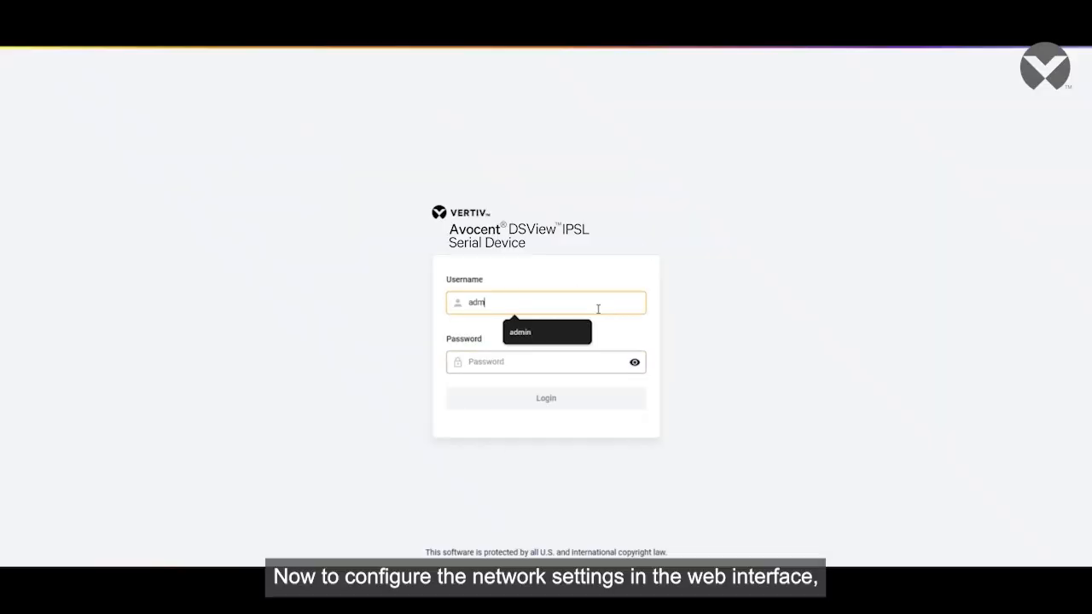
type("in")
key("Tab")
type("•••••••")
key("Return")
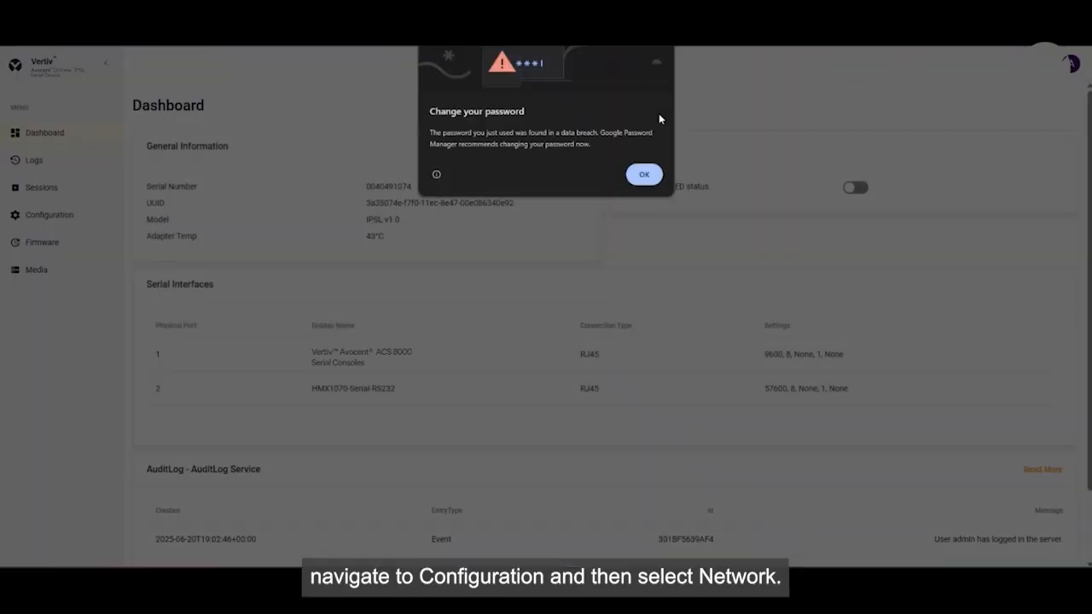
left_click(652, 174)
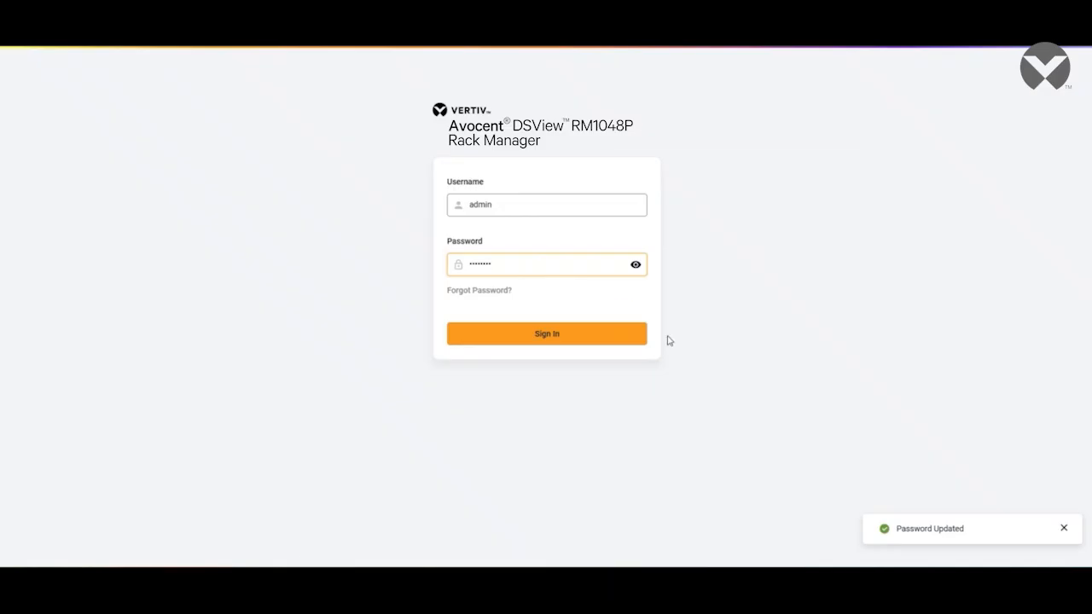
Step: Sign in to the RM1048P Rack Manager, dismiss the password alert, and expand Device-192.168.10.102 to list its serial interfaces
left_click(639, 339)
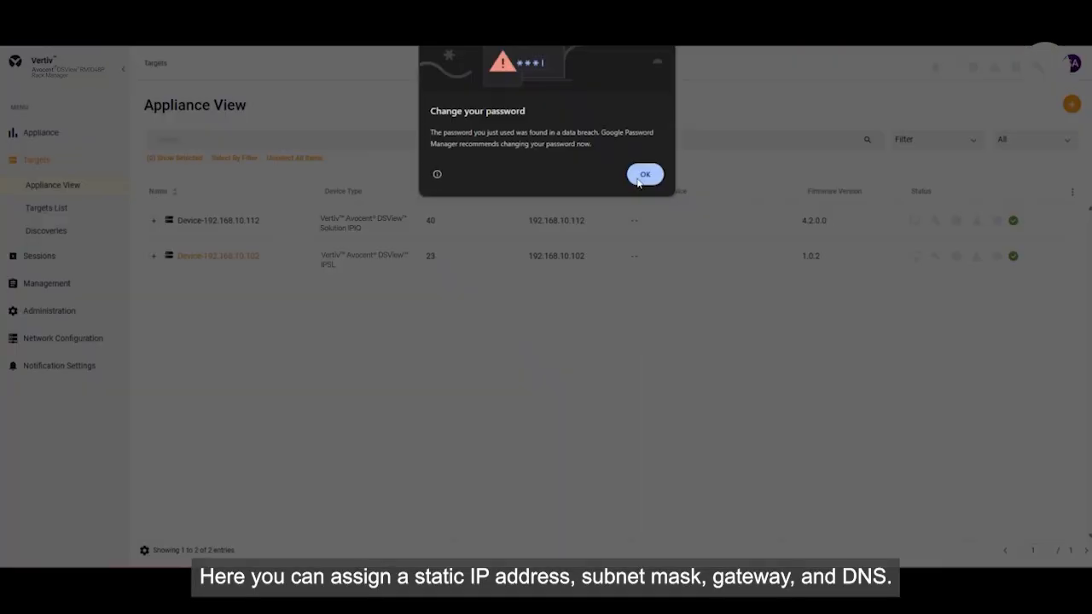
left_click(645, 175)
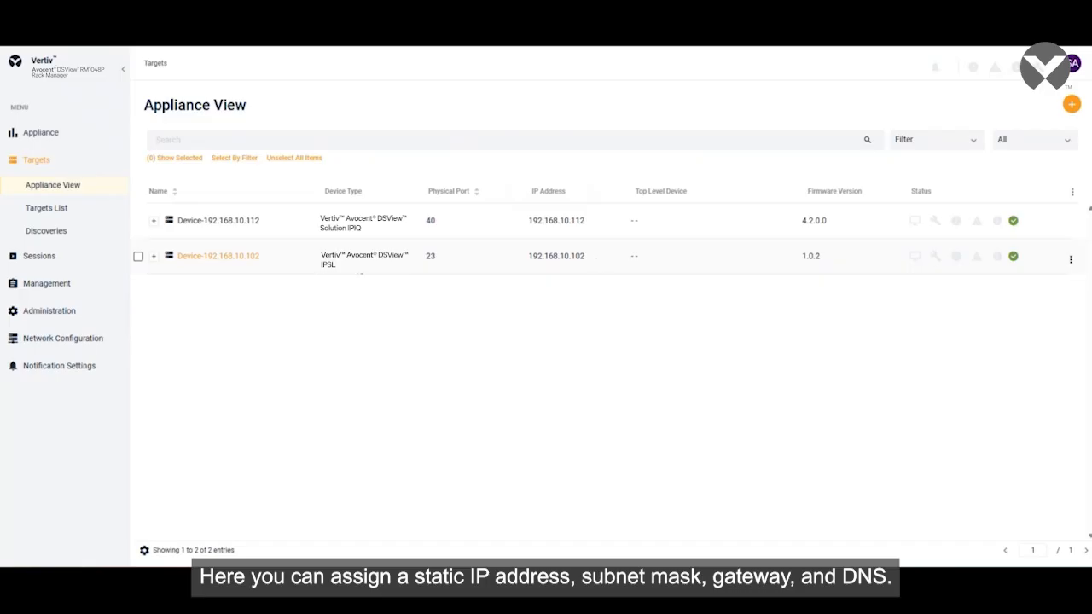
left_click(153, 256)
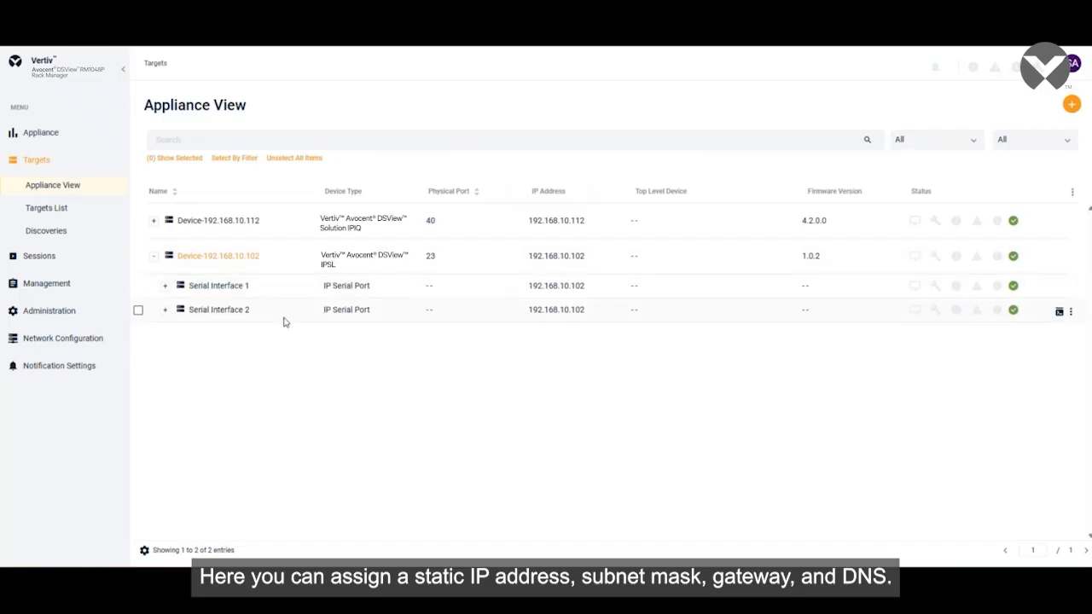
Step: Open the details of Device-192.168.10.102 and examine its general and network properties
left_click(288, 265)
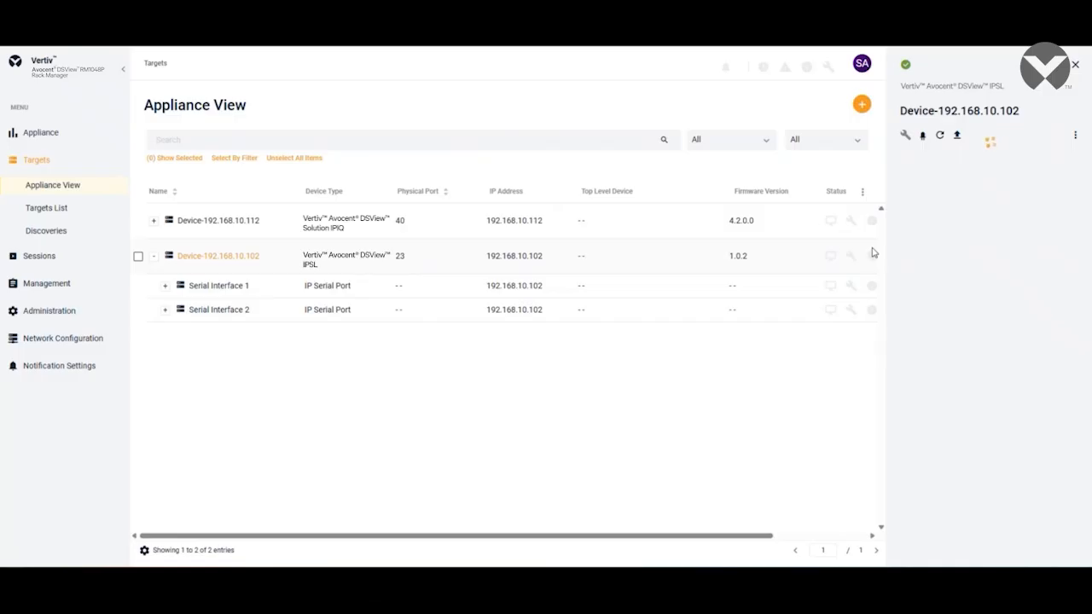
left_click(913, 162)
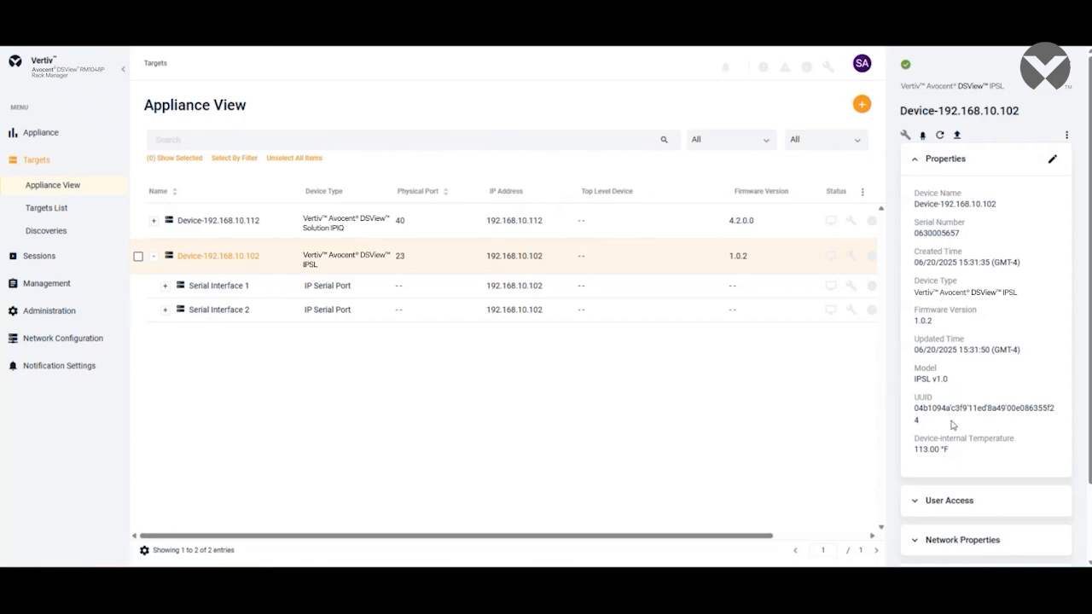
scroll(945, 441, "down", 2)
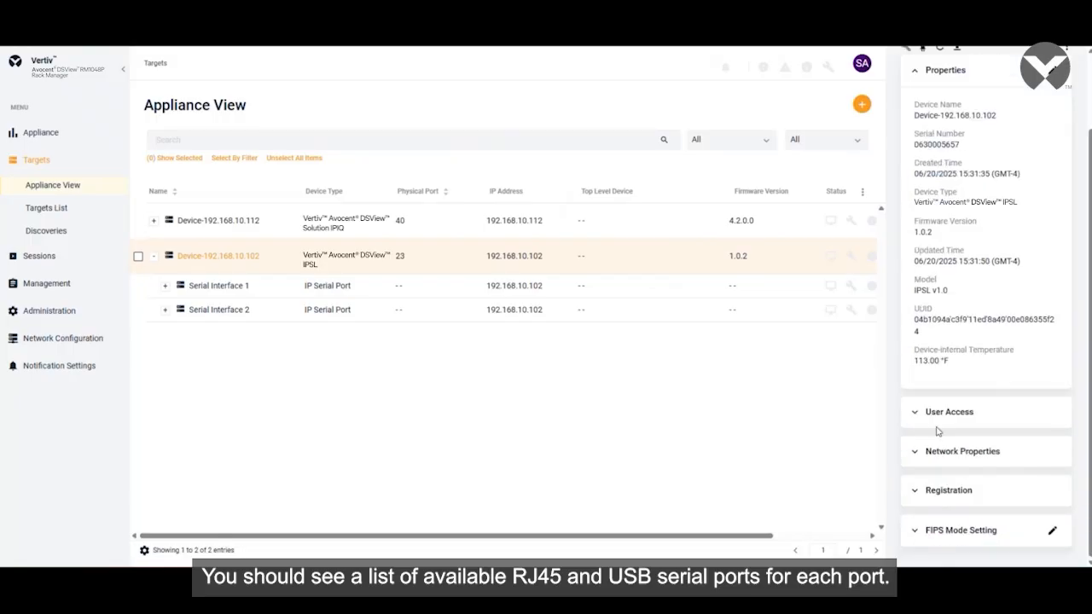
left_click(920, 452)
scroll(914, 427, "down", 3)
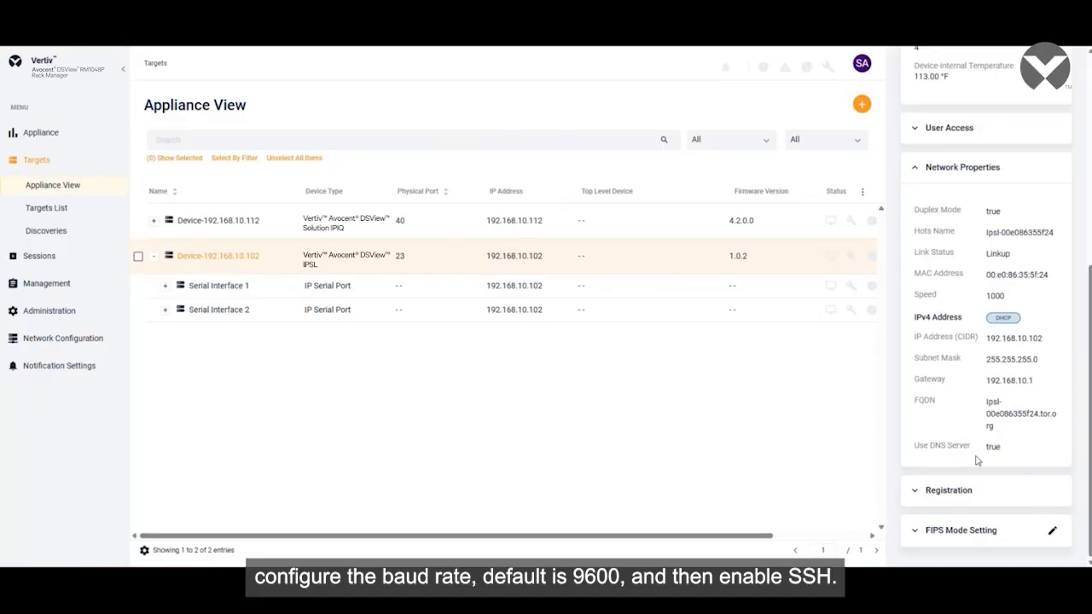
Step: Reopen the details of Device-192.168.10.102 and review its network properties and the additional device actions available
left_click(242, 265)
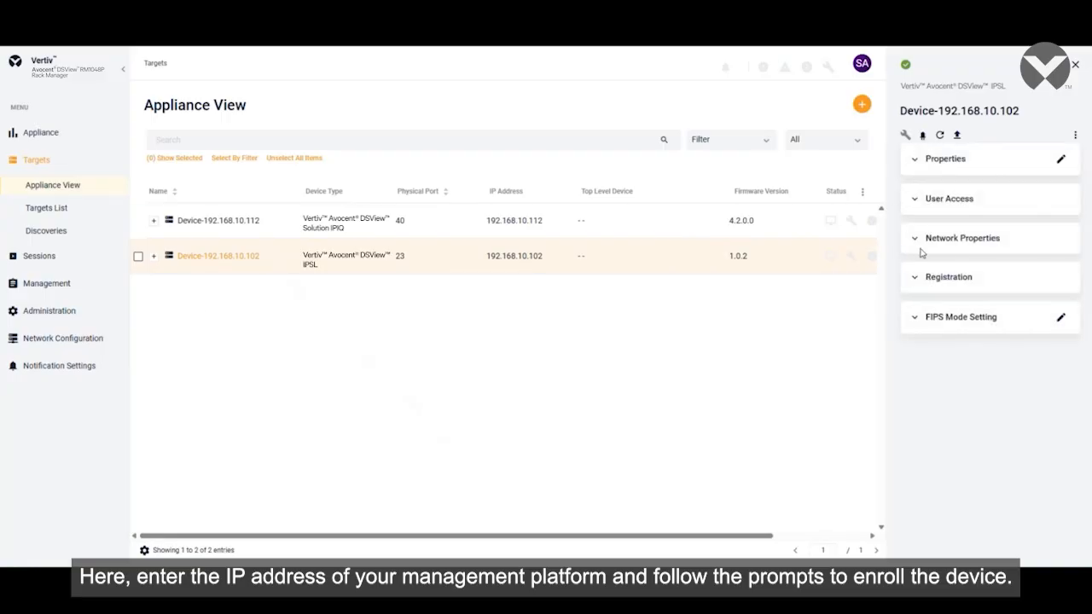
left_click(913, 246)
scroll(1002, 337, "down", 1)
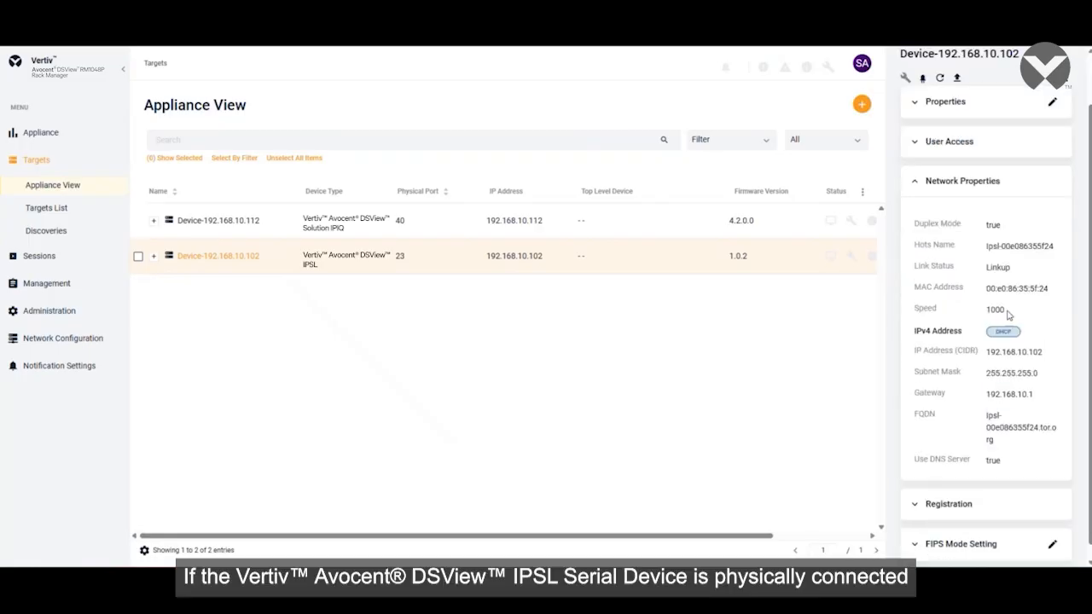
scroll(1045, 224, "up", 1)
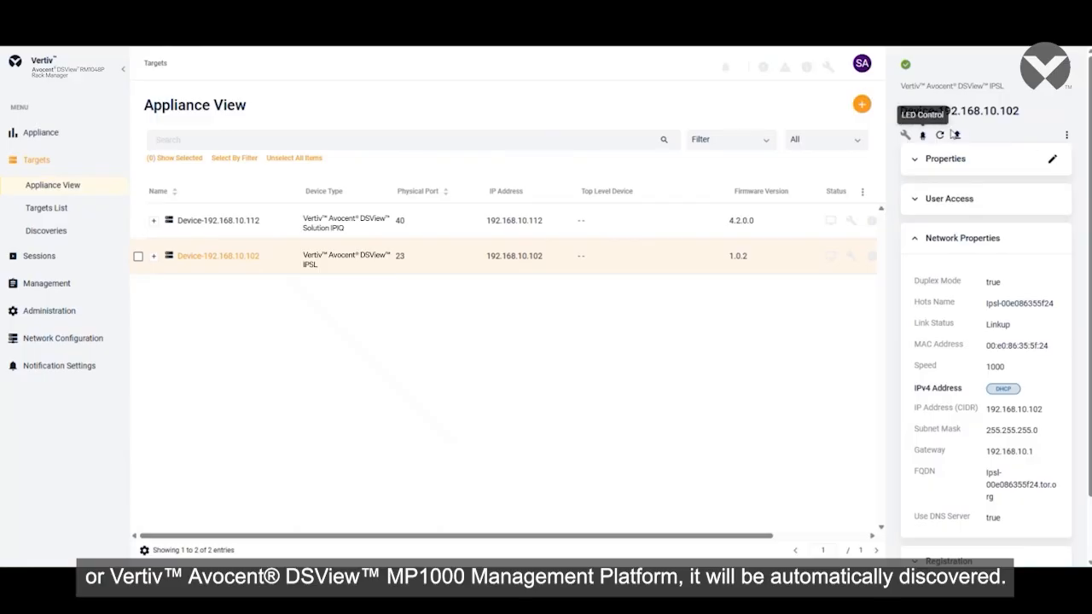
left_click(1065, 136)
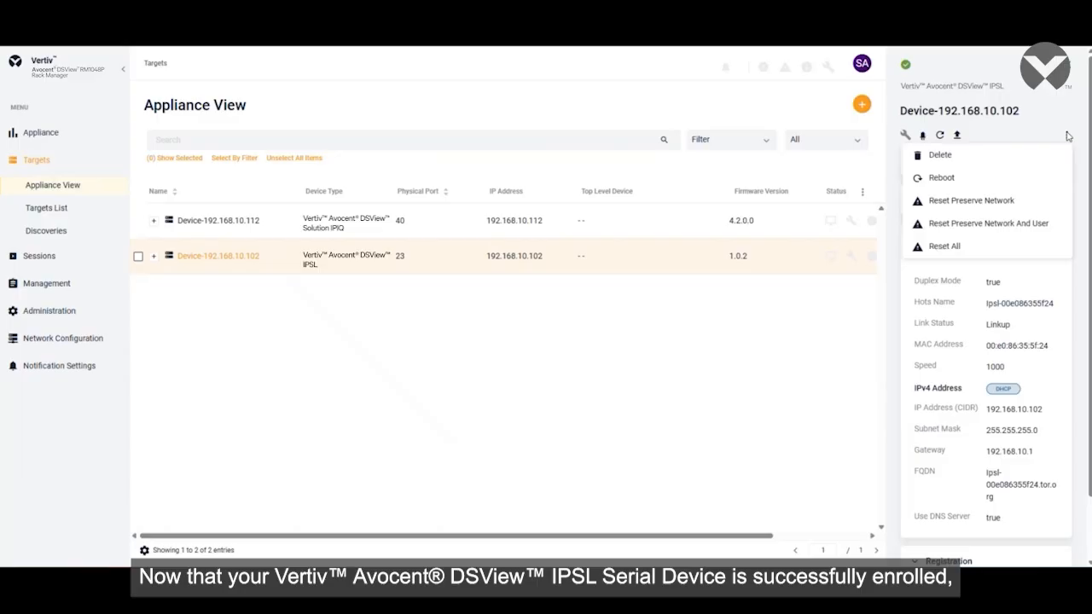
left_click(1070, 137)
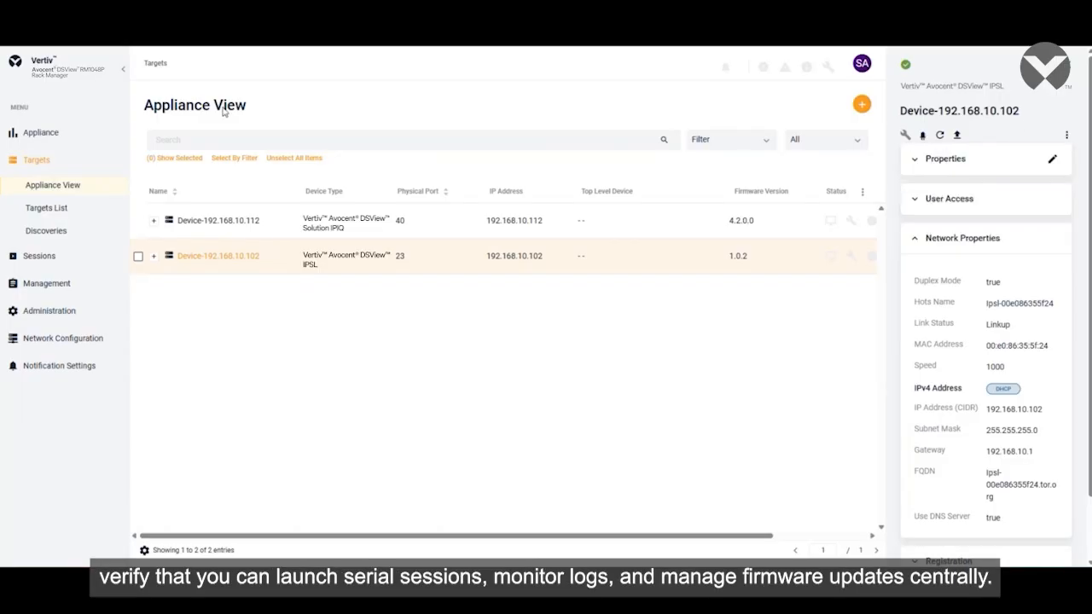